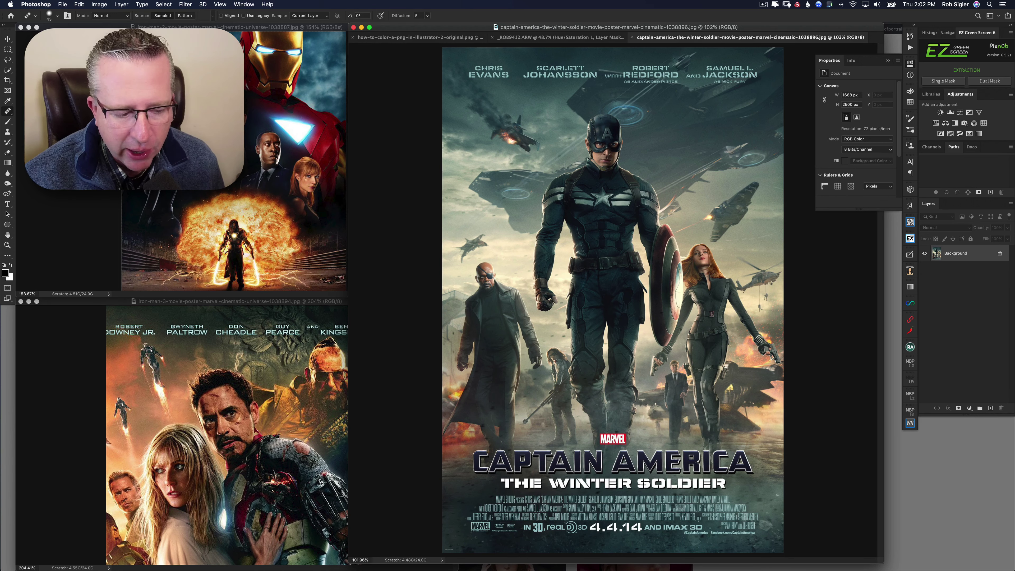
# Step: Bring the Iron Man 2 and Iron Man 3 poster windows forward and enlarge each to show the full poster
pyautogui.moveTo(256, 26); pyautogui.dragTo(597, 50)
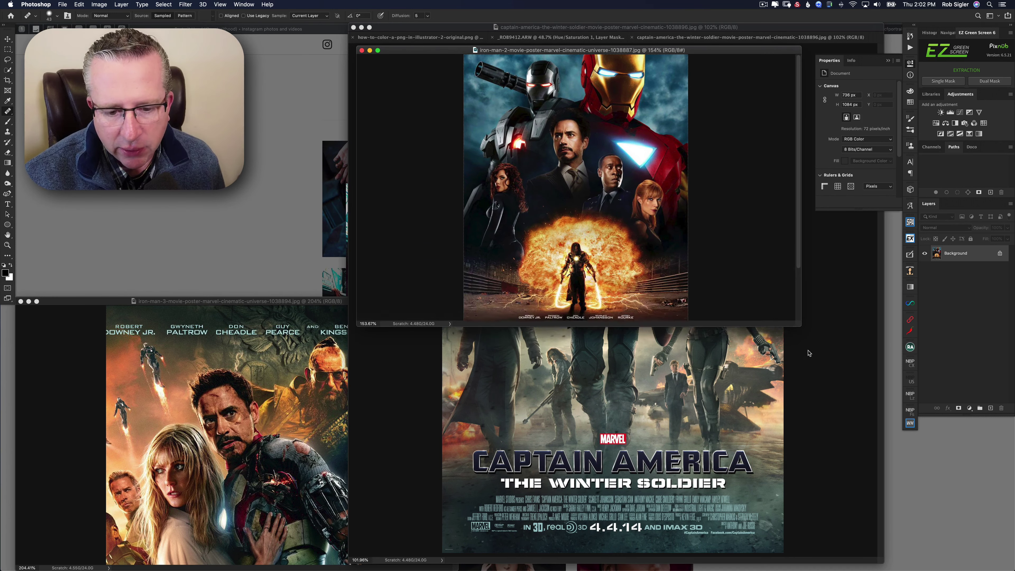
pyautogui.moveTo(798, 319); pyautogui.dragTo(868, 496)
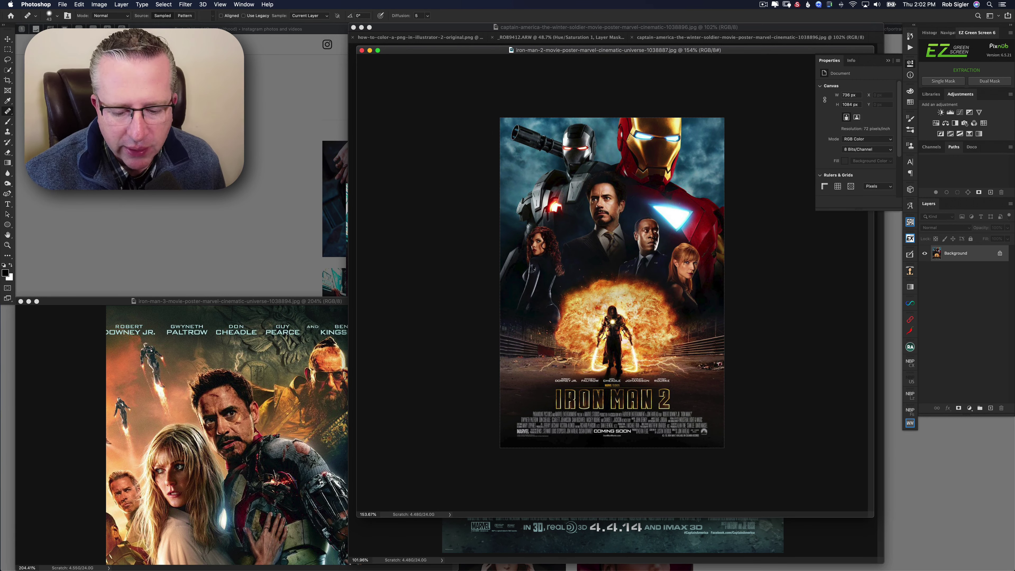
pyautogui.moveTo(267, 303); pyautogui.dragTo(436, 33)
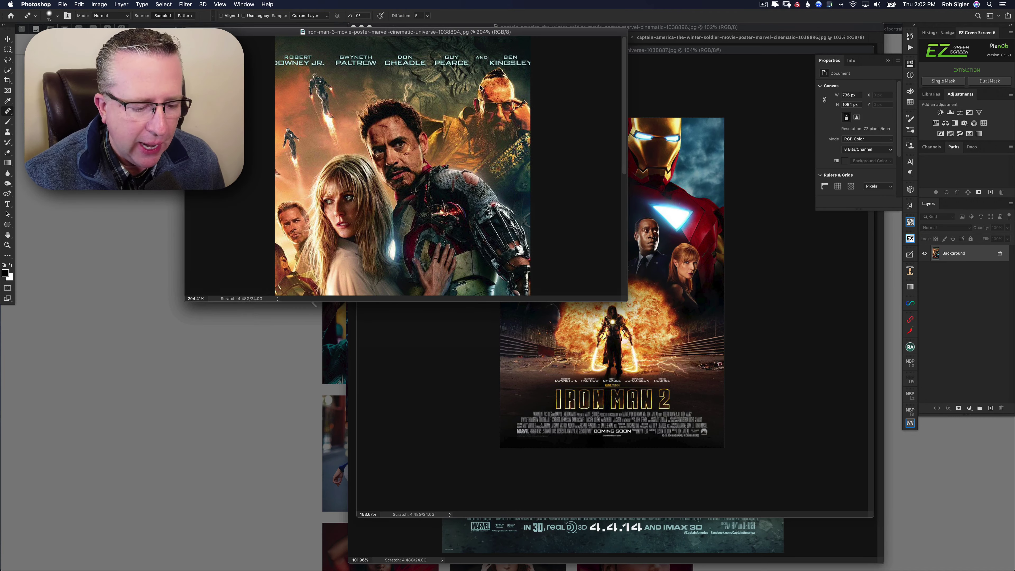
pyautogui.moveTo(624, 299); pyautogui.dragTo(737, 535)
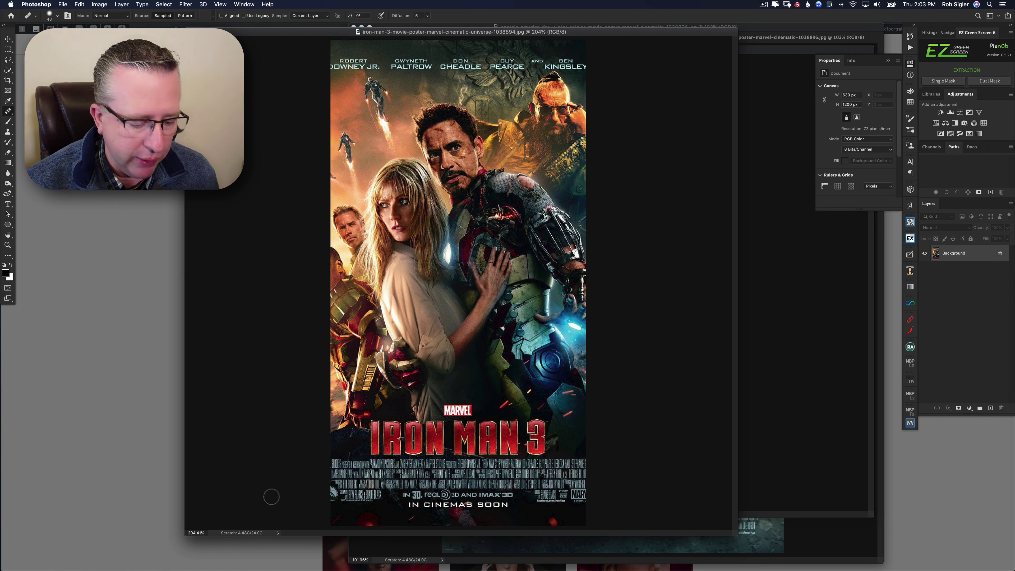
# Step: Switch to Safari and examine the colour schemes of the portraits in the open Instagram tabs
pyautogui.moveTo(212, 567)
pyautogui.click(172, 554)
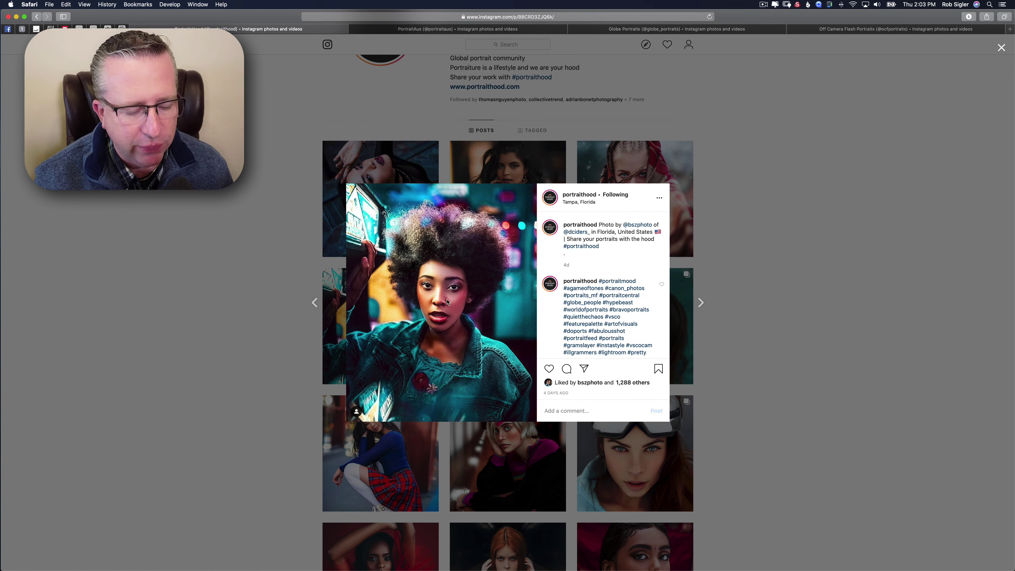
pyautogui.hotkey('ctrl', 'Tab')
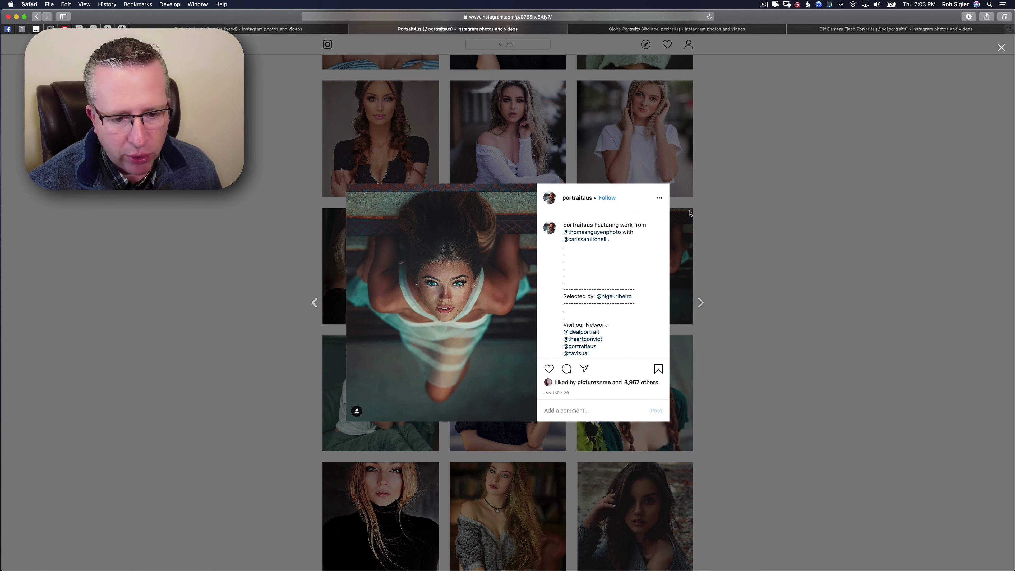
pyautogui.click(696, 31)
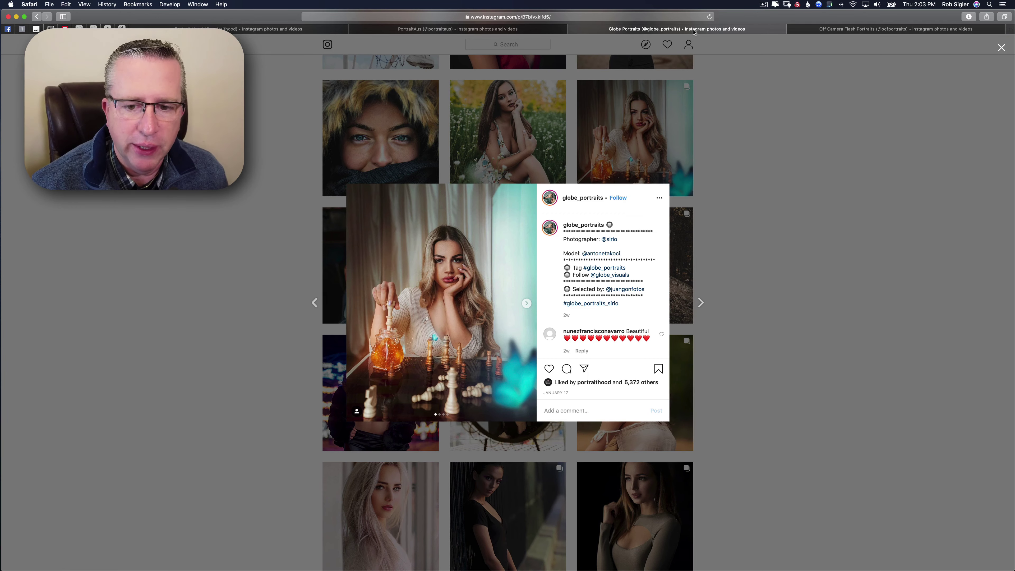
pyautogui.click(805, 28)
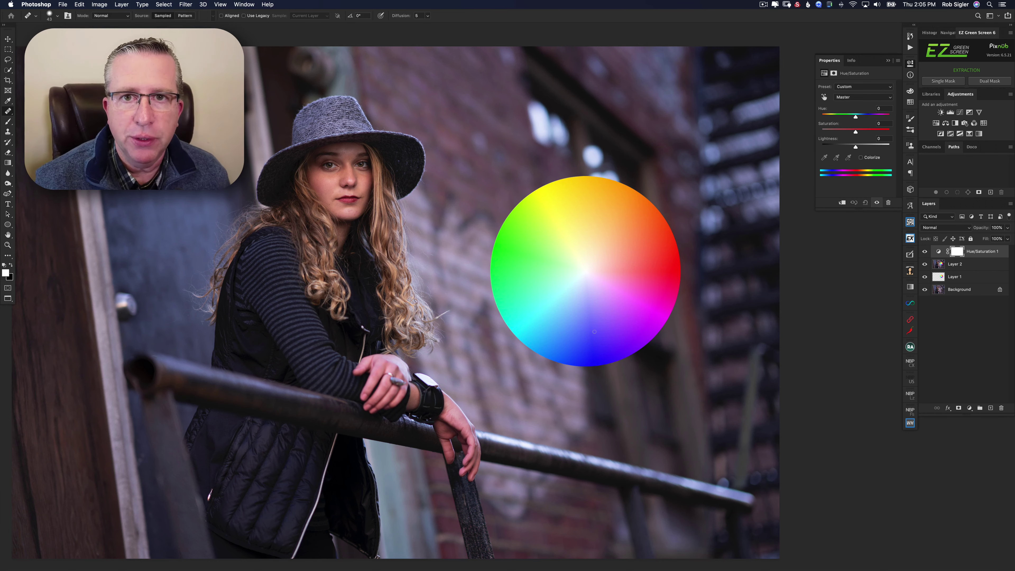
# Step: Shift the master hue of the Hue/Saturation 1 adjustment toward negative values, finishing at +69, across the portrait and colour wheel
pyautogui.click(938, 252)
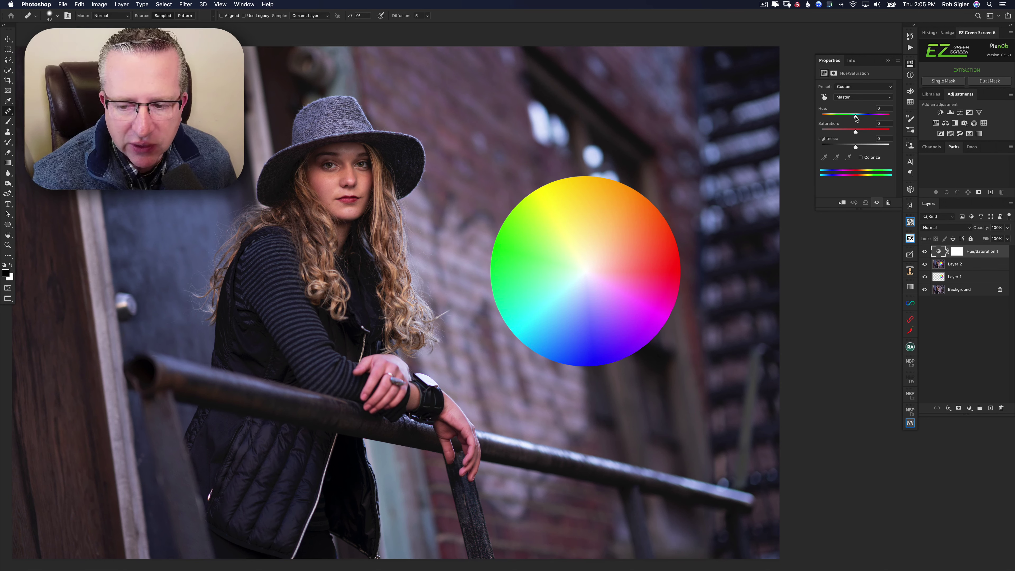
pyautogui.moveTo(856, 118)
pyautogui.mouseDown()
pyautogui.moveTo(819, 119)
pyautogui.moveTo(857, 121)
pyautogui.mouseUp()
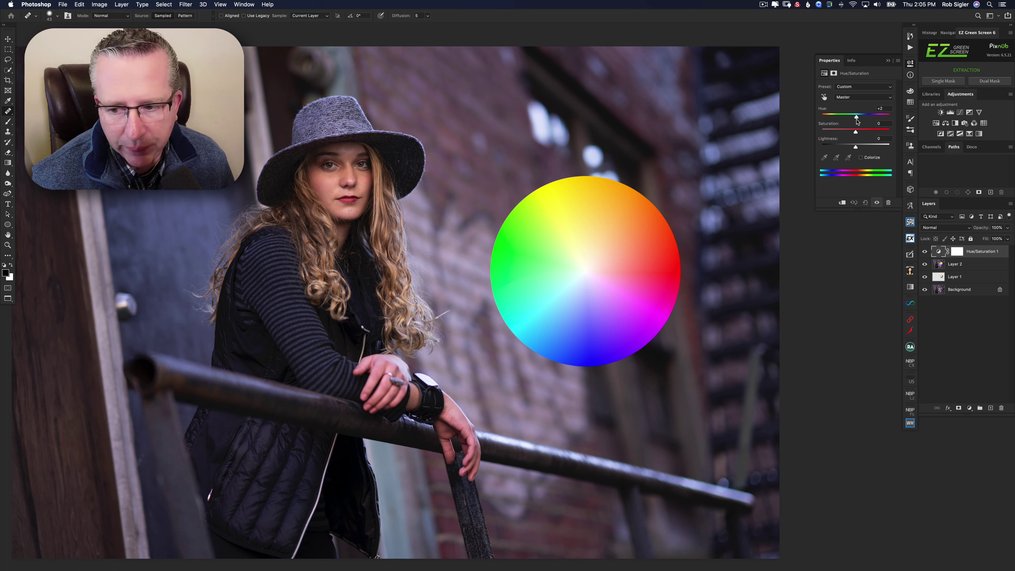
pyautogui.moveTo(857, 122); pyautogui.dragTo(855, 121)
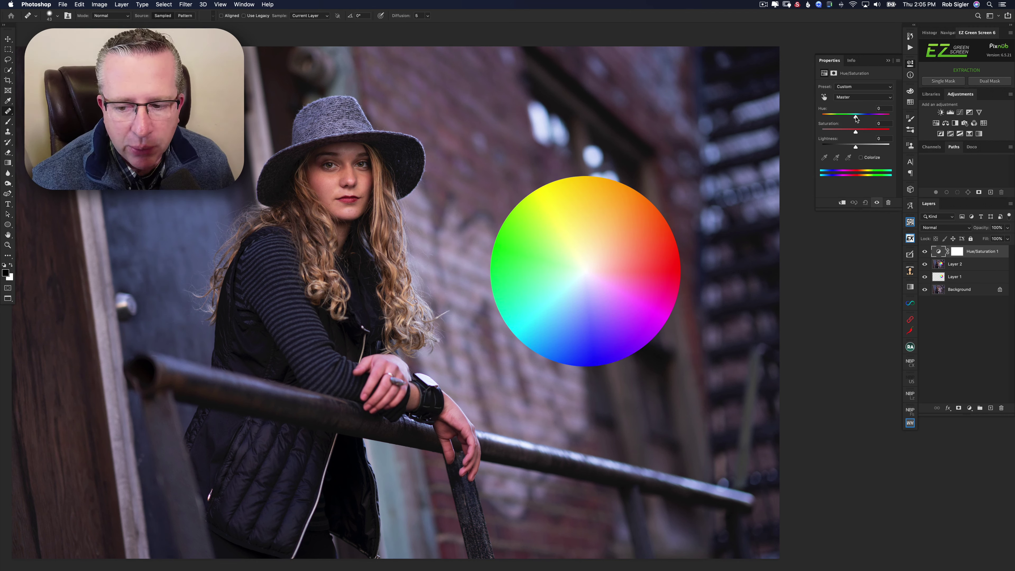
pyautogui.moveTo(856, 119); pyautogui.dragTo(840, 122)
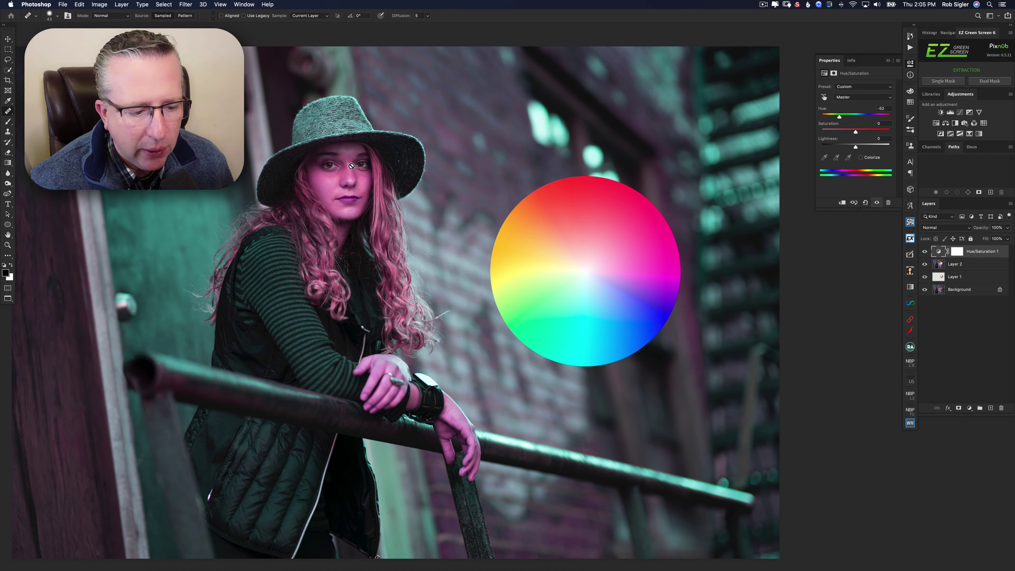
pyautogui.moveTo(840, 117); pyautogui.dragTo(875, 118)
pyautogui.hscroll(-5, 600, 352)
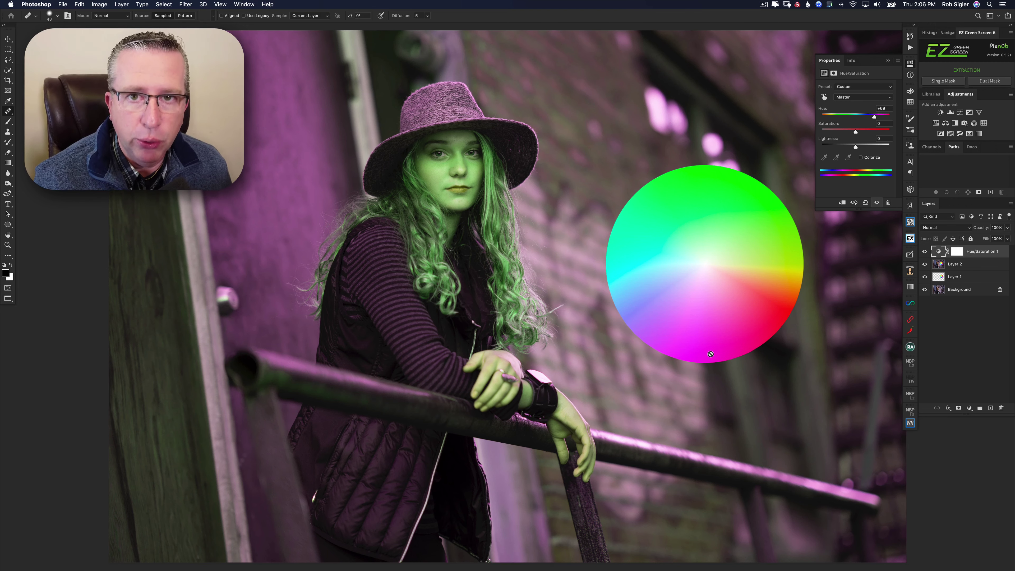
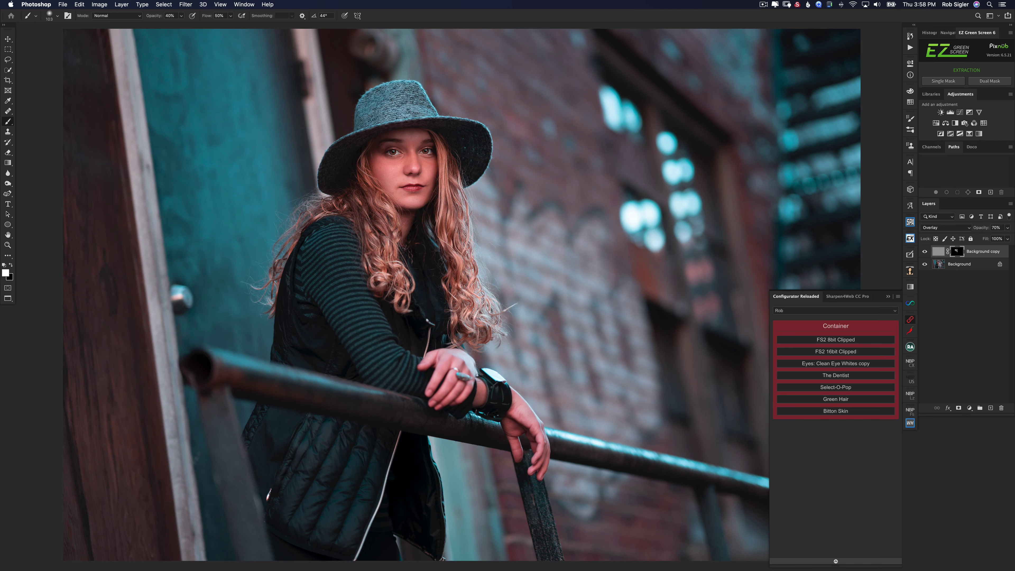
# Step: Merge the Background copy layer down into the Background and touch up the area beside the model's hair with the healing brush
pyautogui.press('super+e')
pyautogui.press('x')
pyautogui.hscroll(2, 502, 312)
pyautogui.press('j')
pyautogui.moveTo(497, 295); pyautogui.dragTo(517, 298)
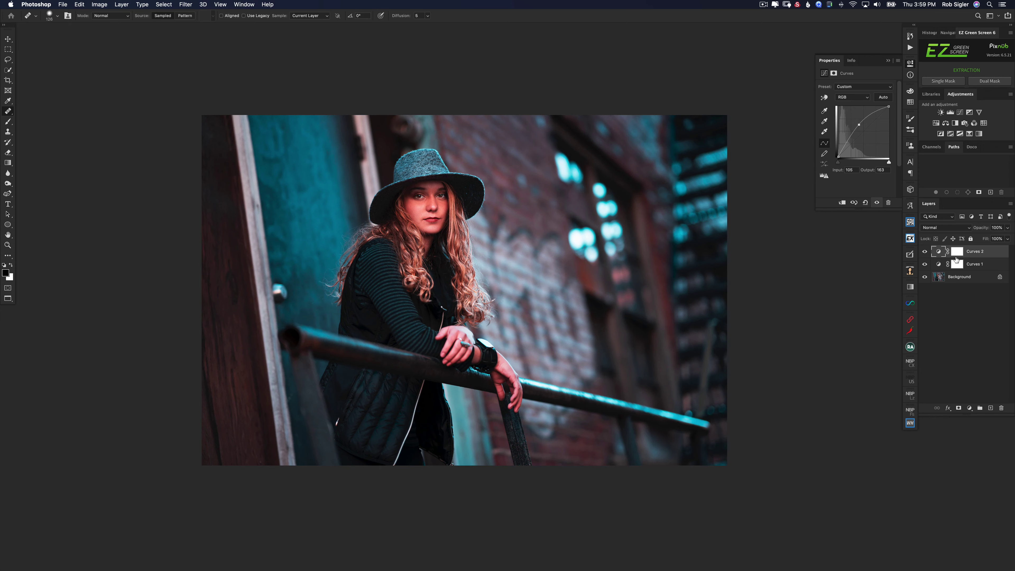
# Step: Invert the layer masks of Curves 2 and Curves 1 to black to hide both adjustments
pyautogui.click(957, 252)
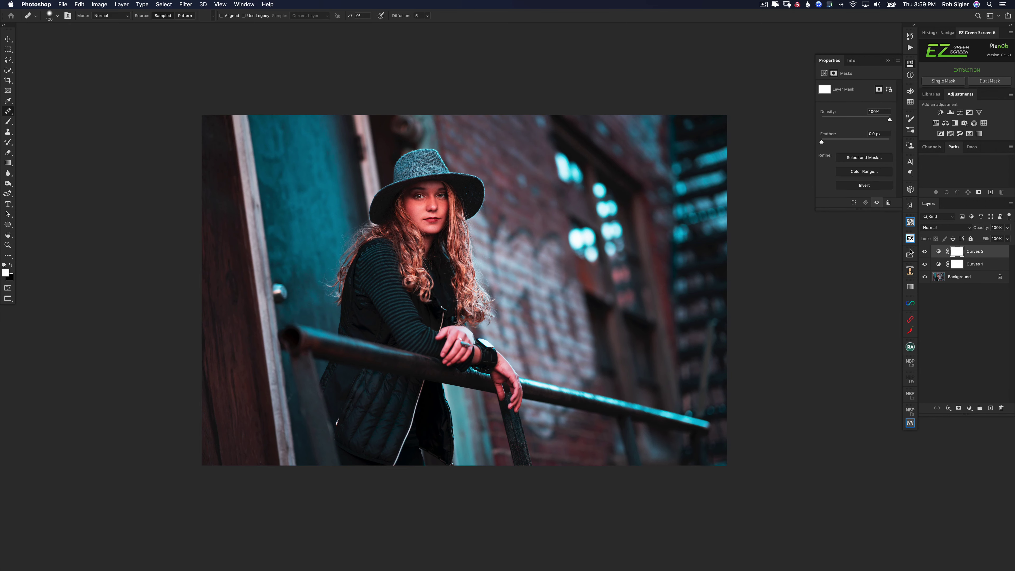
pyautogui.press('super+i')
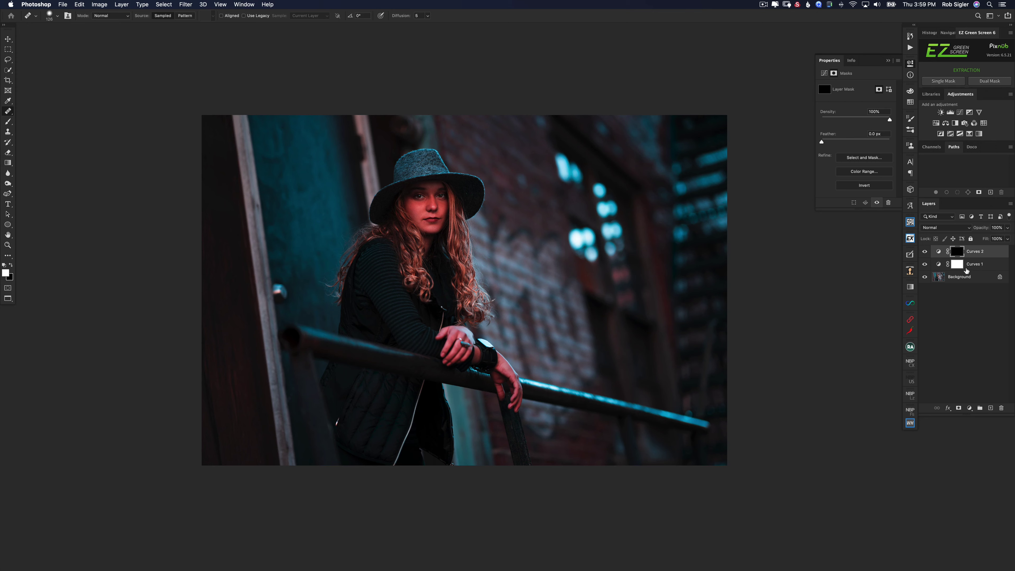
pyautogui.moveTo(957, 264); pyautogui.dragTo(944, 269)
pyautogui.press('super+i')
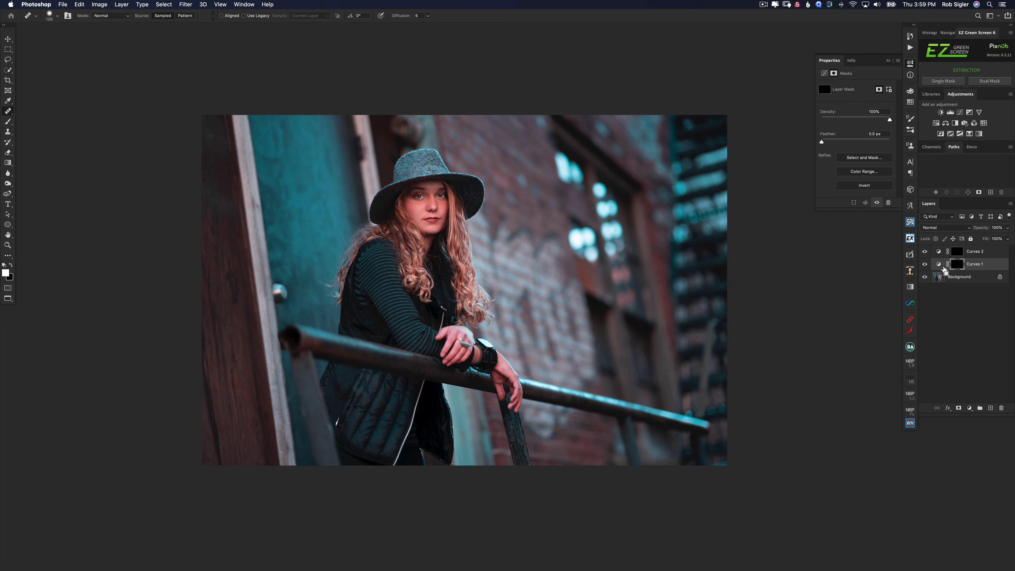
# Step: Set up the Brush tool with 100% opacity and 10% flow
pyautogui.press('b')
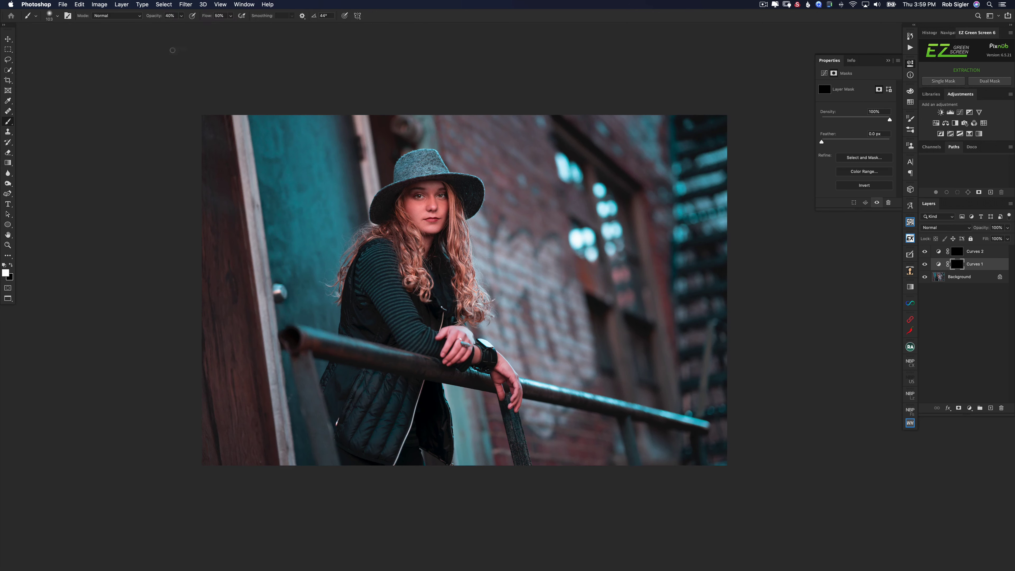
pyautogui.moveTo(150, 16); pyautogui.dragTo(202, 21)
pyautogui.write('10')
pyautogui.press('Return')
# Step: Paint white on the Curves 2 mask to brighten the highlights on the model's face, resizing the brush to fit
pyautogui.press('super+equal')
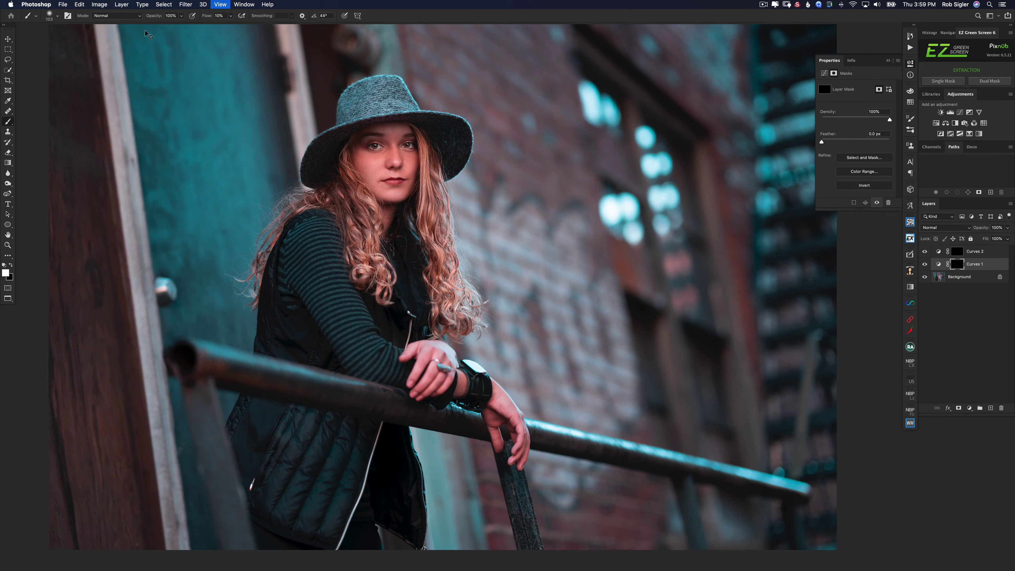
pyautogui.press('super+equal')
pyautogui.moveTo(544, 177); pyautogui.dragTo(623, 238)
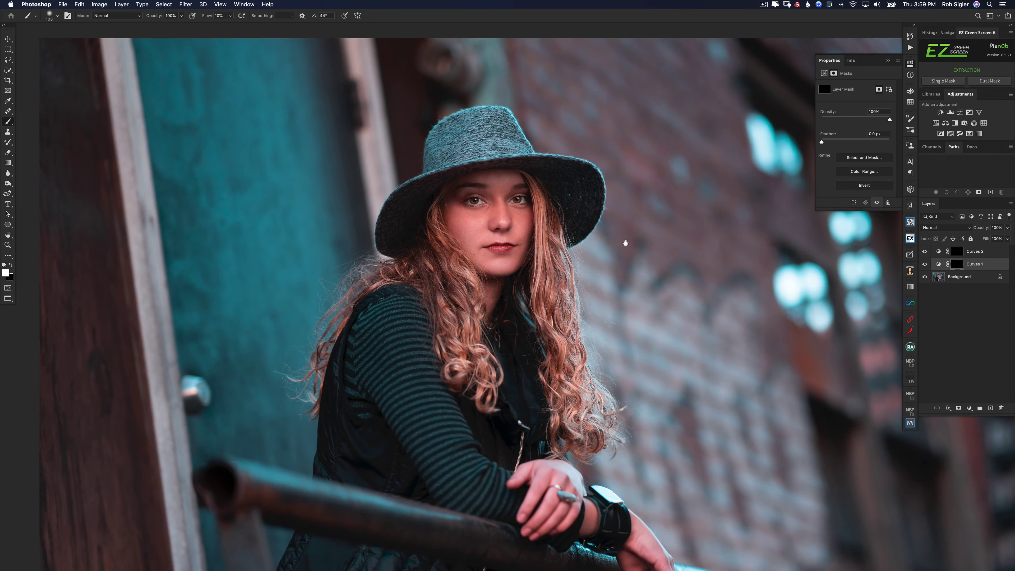
pyautogui.moveTo(475, 156); pyautogui.dragTo(490, 156)
pyautogui.click(981, 252)
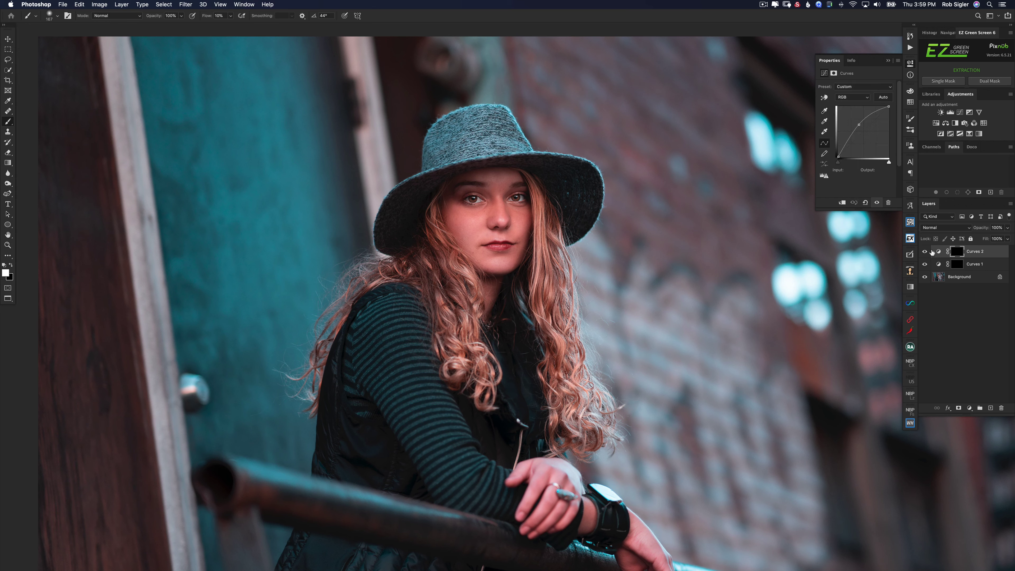
pyautogui.moveTo(452, 124)
pyautogui.mouseDown()
pyautogui.moveTo(432, 158)
pyautogui.moveTo(500, 136)
pyautogui.moveTo(479, 134)
pyautogui.mouseUp()
pyautogui.moveTo(513, 178)
pyautogui.mouseDown()
pyautogui.moveTo(474, 181)
pyautogui.moveTo(488, 206)
pyautogui.mouseUp()
pyautogui.moveTo(519, 207); pyautogui.dragTo(525, 212)
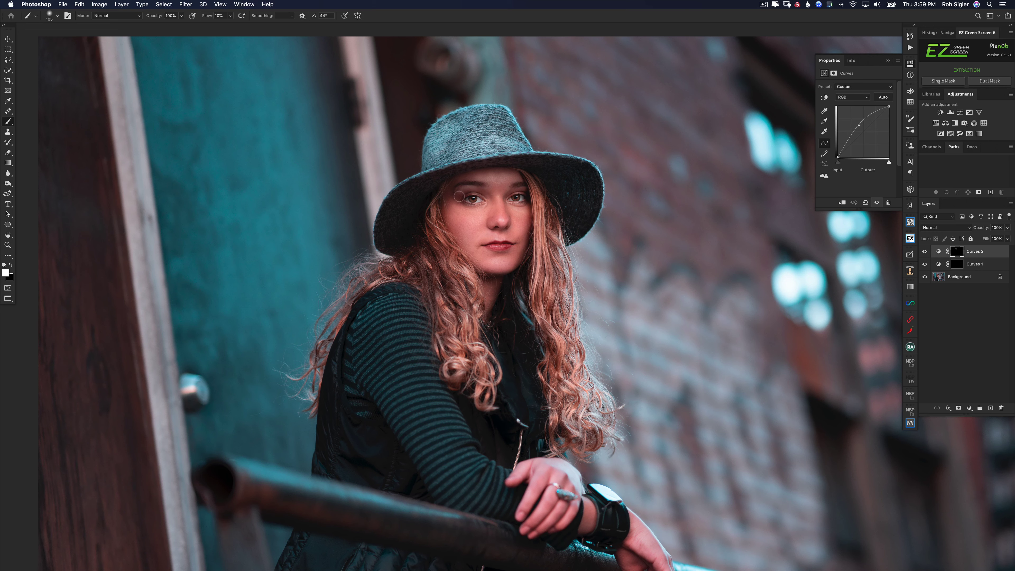
pyautogui.moveTo(485, 254)
pyautogui.mouseDown()
pyautogui.moveTo(504, 263)
pyautogui.moveTo(522, 226)
pyautogui.moveTo(494, 209)
pyautogui.moveTo(499, 200)
pyautogui.mouseUp()
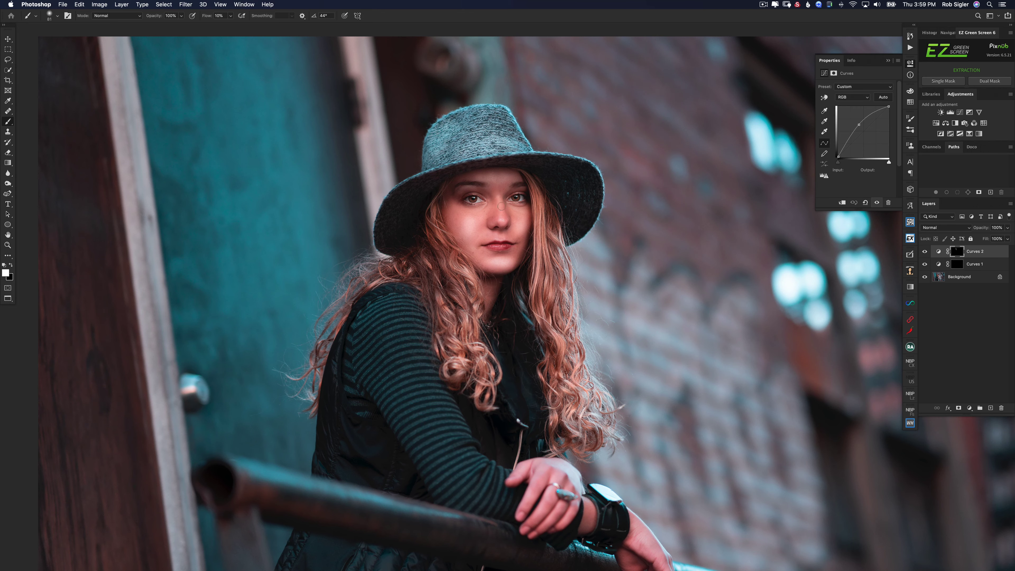
# Step: Brighten the railing's highlight and the brick wall beside the model by painting on the Curves 2 mask
pyautogui.press('x')
pyautogui.press('super+minus')
pyautogui.press('super+minus')
pyautogui.press('super+minus')
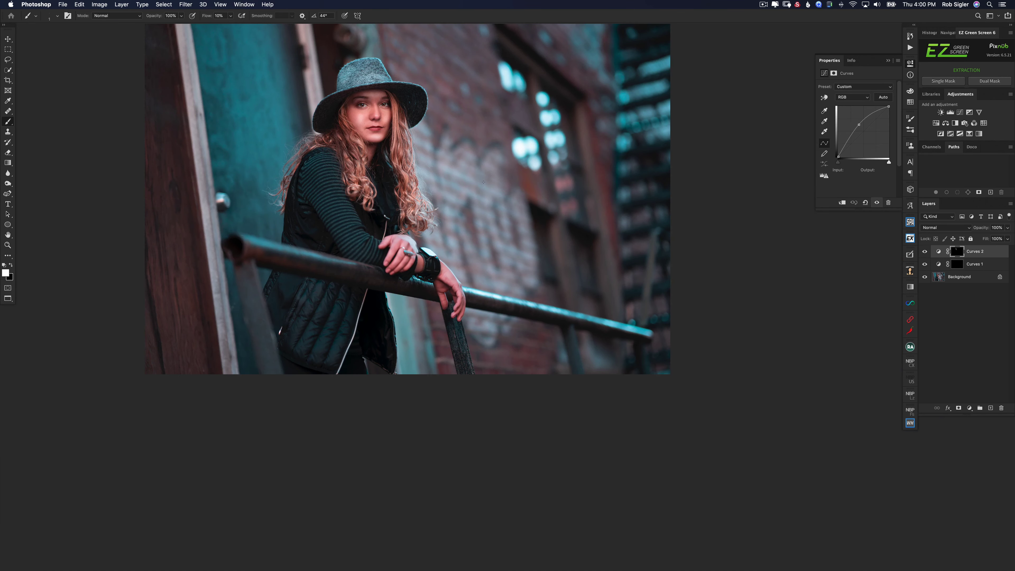
pyautogui.keyDown('ctrl'); pyautogui.keyDown('alt'); pyautogui.moveTo(487, 303); pyautogui.dragTo(626, 326); pyautogui.keyUp('alt'); pyautogui.keyUp('ctrl')
pyautogui.moveTo(502, 299); pyautogui.dragTo(610, 322)
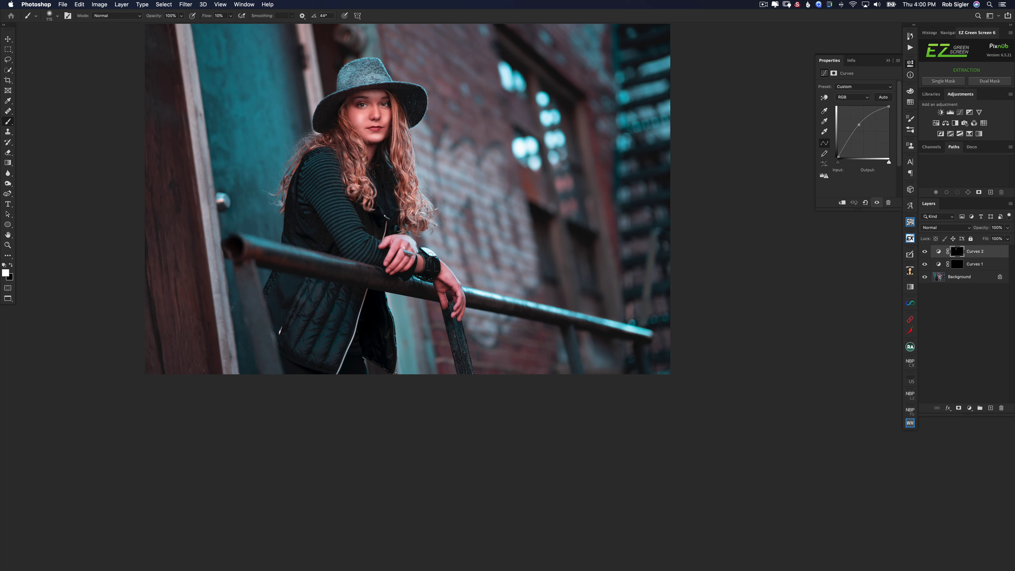
pyautogui.moveTo(408, 253); pyautogui.dragTo(416, 252)
pyautogui.moveTo(439, 166)
pyautogui.mouseDown()
pyautogui.moveTo(493, 182)
pyautogui.moveTo(500, 256)
pyautogui.mouseUp()
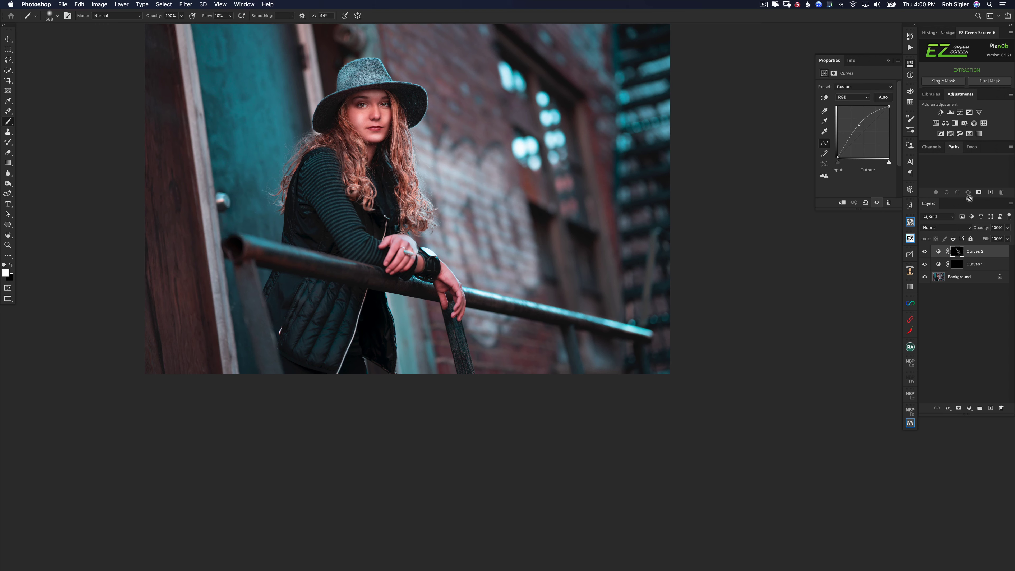
# Step: Paint white on the Curves 1 mask to subtly darken the shaded contours around the model's face and hair
pyautogui.click(957, 265)
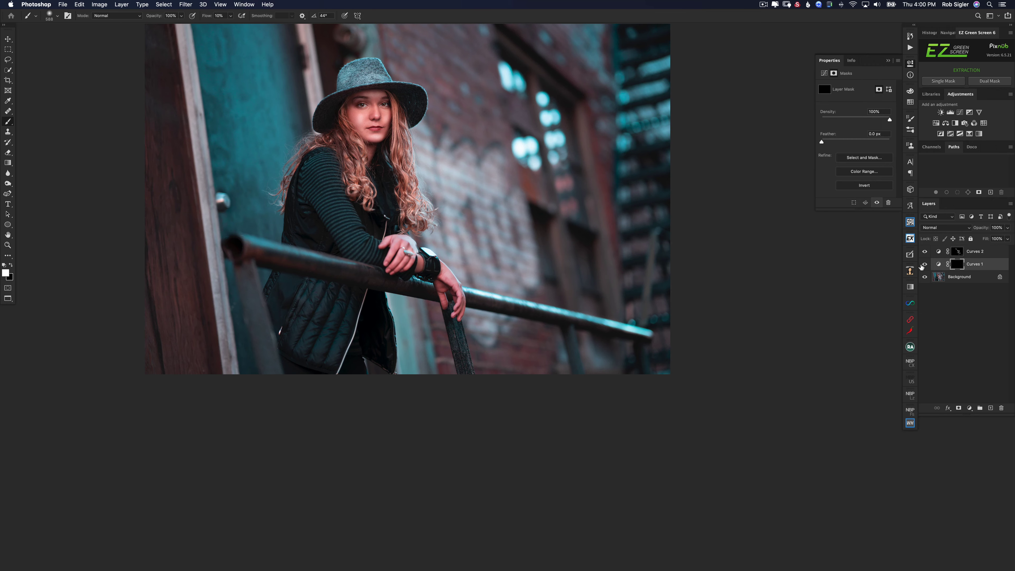
pyautogui.press('super+plus')
pyautogui.press('super+plus')
pyautogui.moveTo(373, 138); pyautogui.dragTo(656, 418)
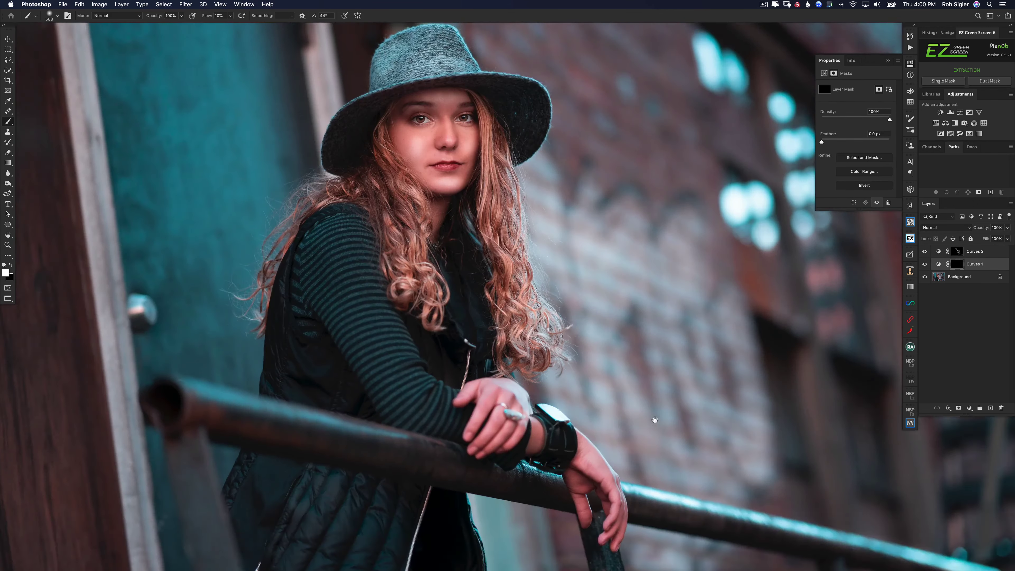
pyautogui.moveTo(524, 212); pyautogui.dragTo(491, 211)
pyautogui.moveTo(556, 209); pyautogui.dragTo(535, 209)
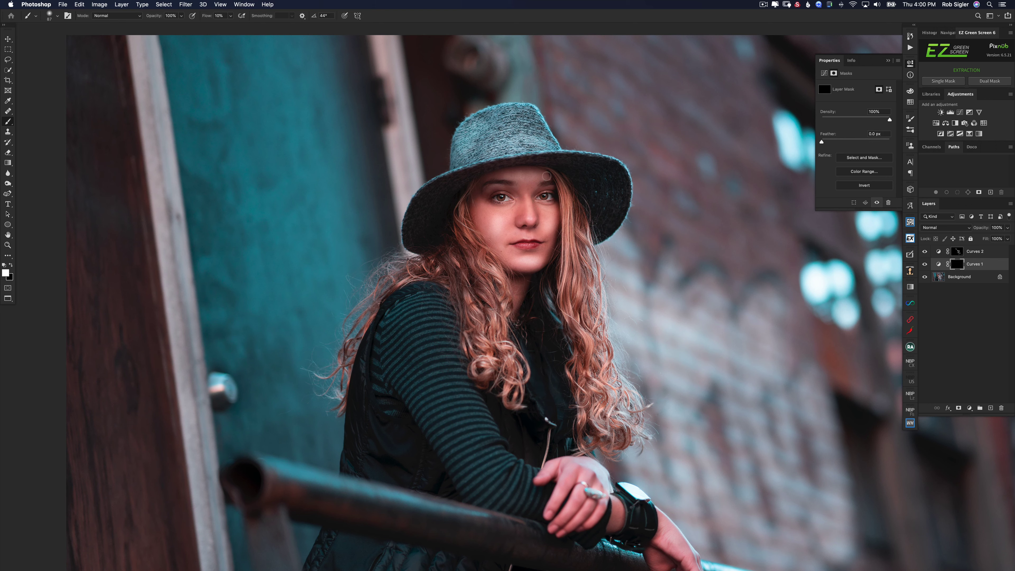
pyautogui.moveTo(472, 217); pyautogui.dragTo(509, 218)
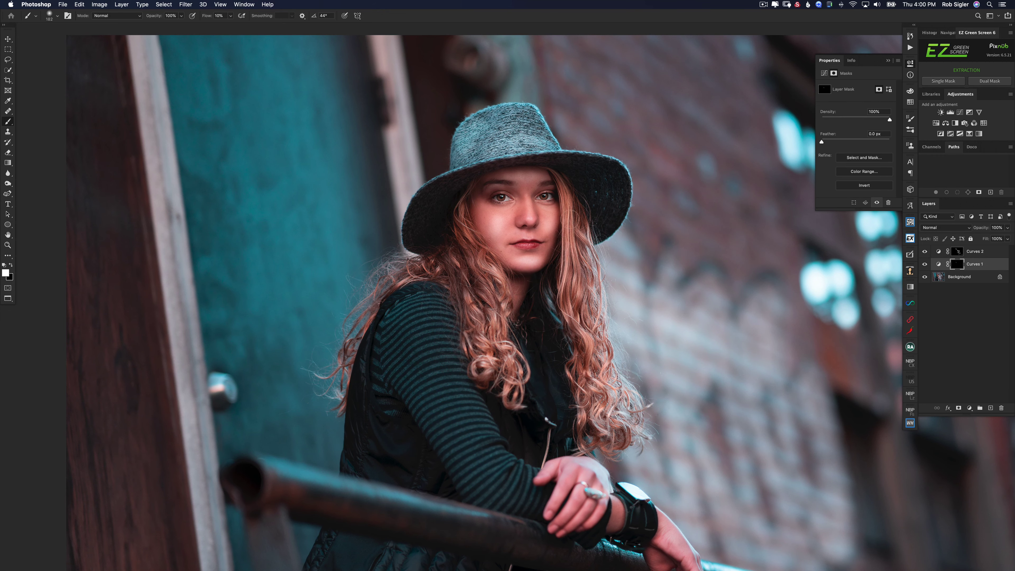
# Step: Darken the jagged graffiti outlines on the brick wall by painting with a small brush on the Curves 1 mask
pyautogui.moveTo(509, 294)
pyautogui.mouseDown()
pyautogui.moveTo(361, 80)
pyautogui.moveTo(302, 76)
pyautogui.mouseUp()
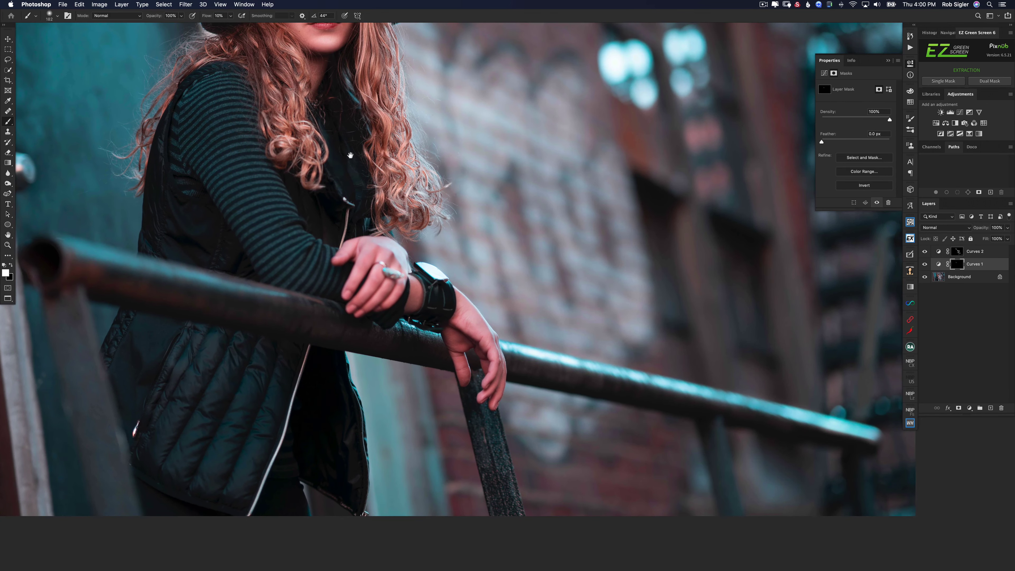
pyautogui.moveTo(524, 105); pyautogui.dragTo(519, 100)
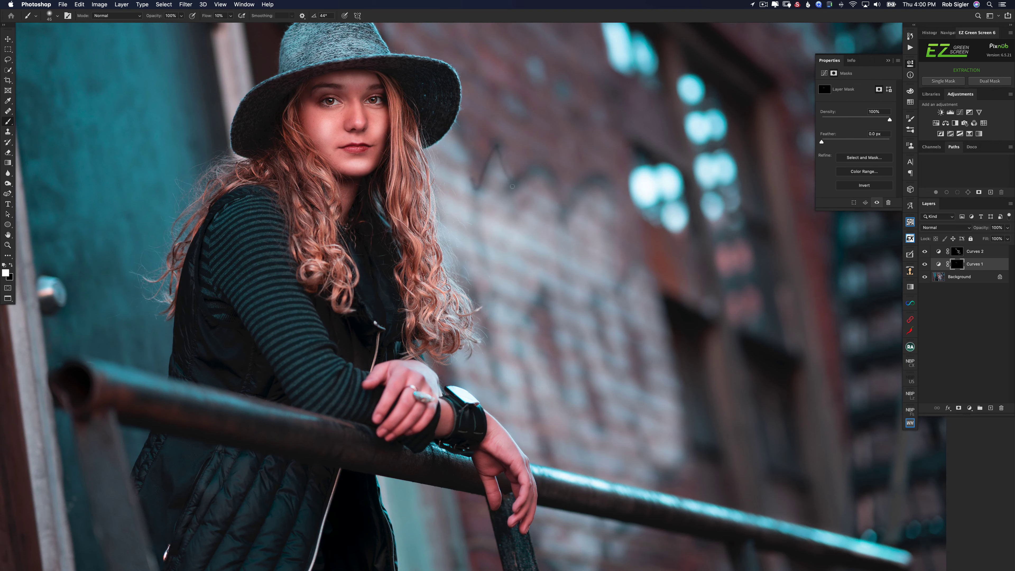
pyautogui.moveTo(513, 187); pyautogui.dragTo(519, 185)
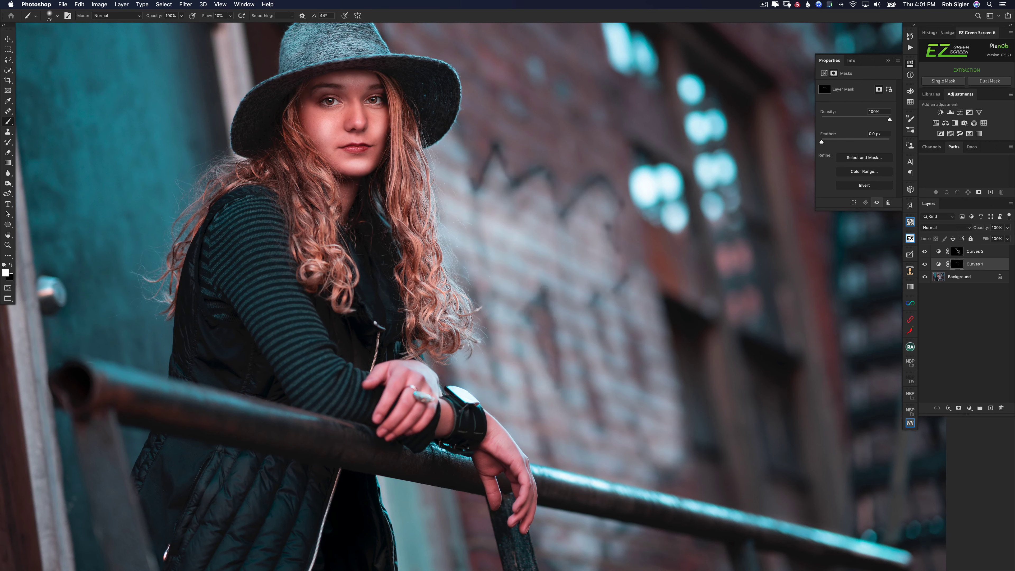
# Step: Brighten the highlights on the quilted vest by painting on the Curves 2 mask, resizing the brush to fit the folds
pyautogui.scroll(-8, 587, 360)
pyautogui.hscroll(-10, 588, 360)
pyautogui.moveTo(513, 318); pyautogui.dragTo(540, 319)
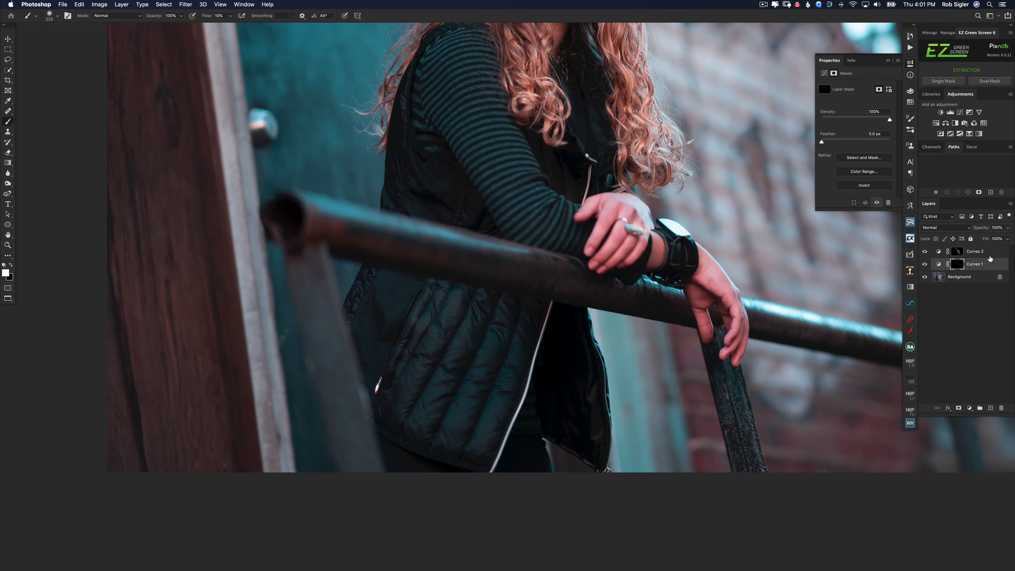
pyautogui.click(957, 252)
pyautogui.moveTo(465, 314); pyautogui.dragTo(436, 316)
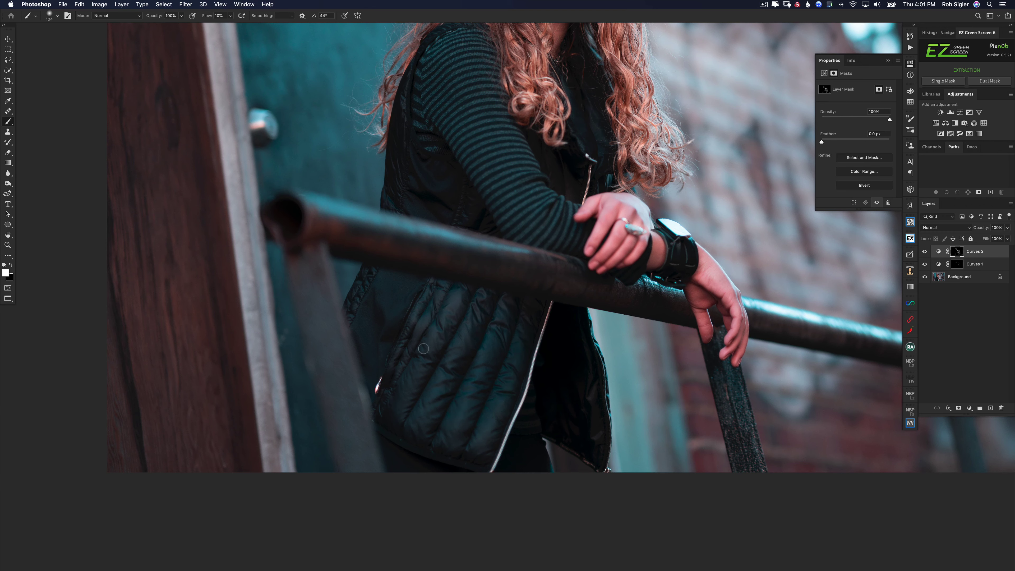
pyautogui.rightClick(446, 369)
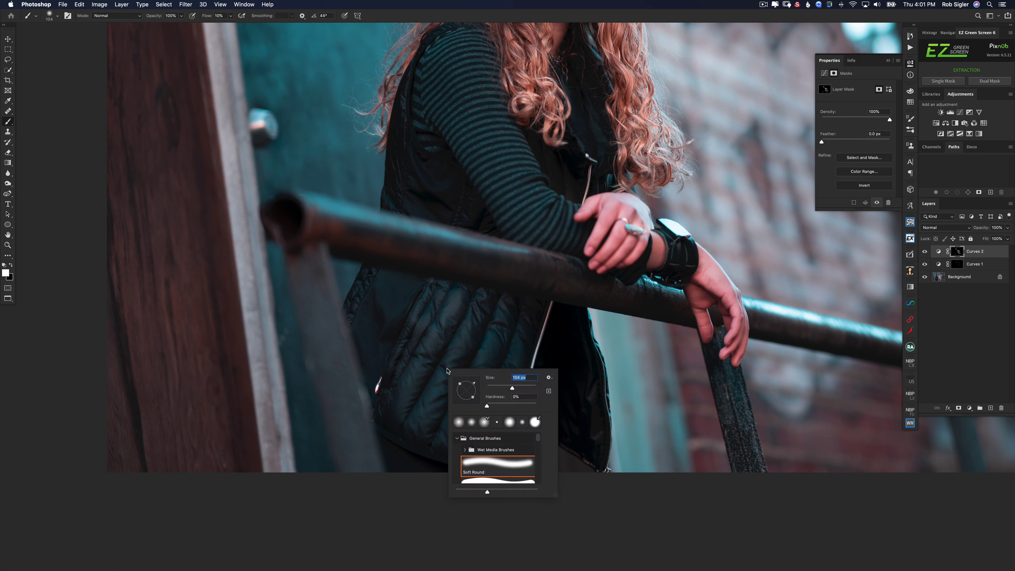
pyautogui.moveTo(443, 370); pyautogui.dragTo(446, 371)
pyautogui.press('Return')
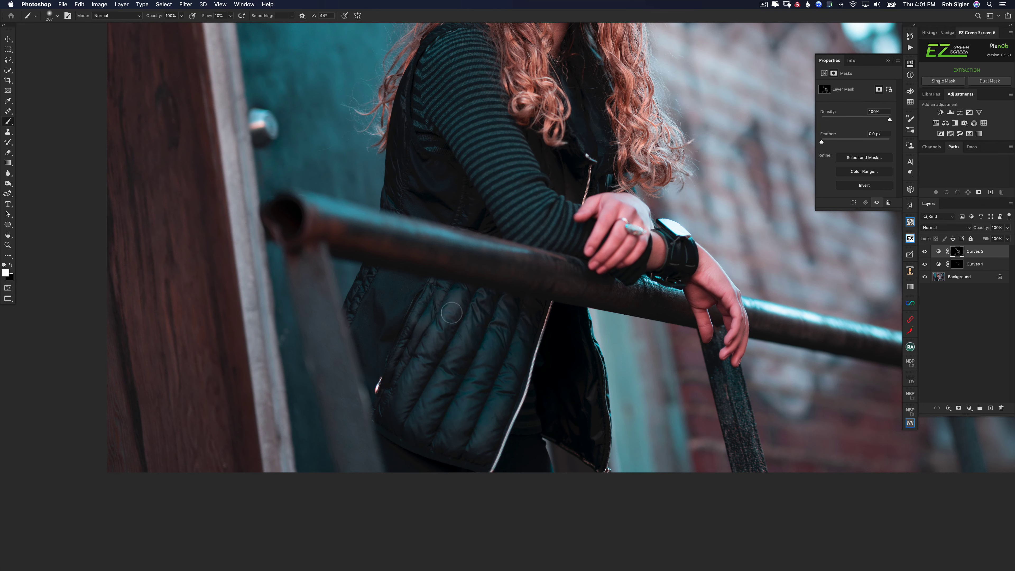
# Step: Fine-tune the strength of the dodging and burning by reducing the layer opacity of Curves 2 and Curves 1
pyautogui.hscroll(6, 708, 348)
pyautogui.scroll(6, 707, 349)
pyautogui.hscroll(-3, 707, 348)
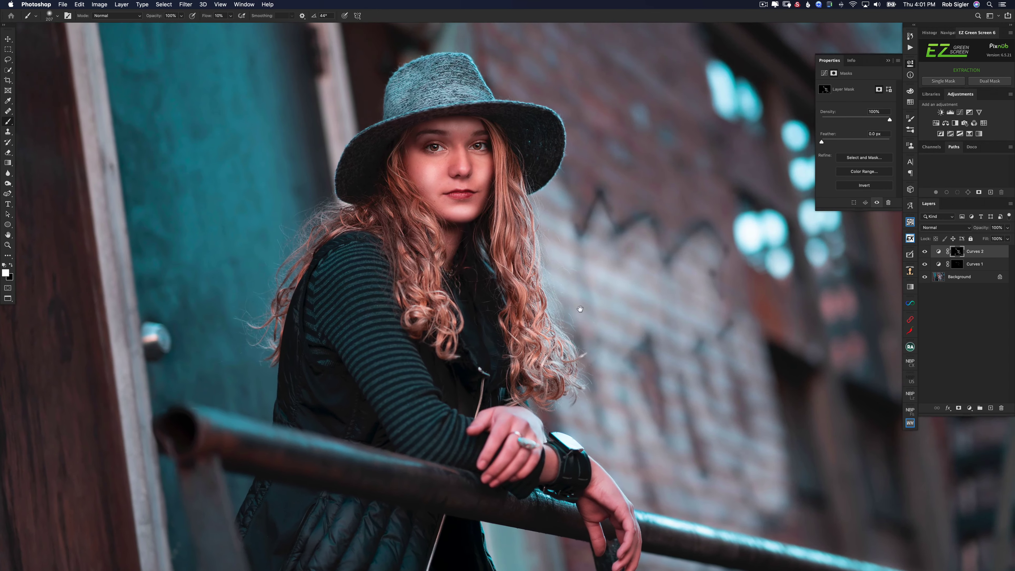
pyautogui.moveTo(980, 229); pyautogui.dragTo(981, 231)
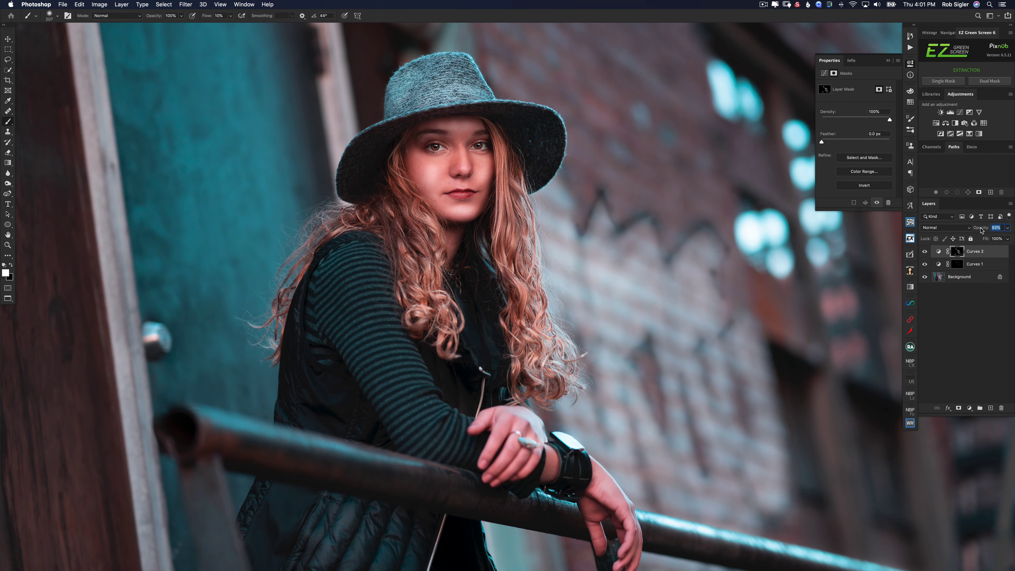
pyautogui.moveTo(977, 228); pyautogui.dragTo(975, 228)
pyautogui.click(977, 266)
pyautogui.moveTo(987, 232)
pyautogui.mouseDown()
pyautogui.moveTo(961, 235)
pyautogui.moveTo(955, 256)
pyautogui.moveTo(983, 230)
pyautogui.mouseUp()
# Step: Merge both Curves layers into the background and crop the portrait tighter along its left and bottom edges
pyautogui.press('super+0')
pyautogui.click(982, 265)
pyautogui.click(980, 249)
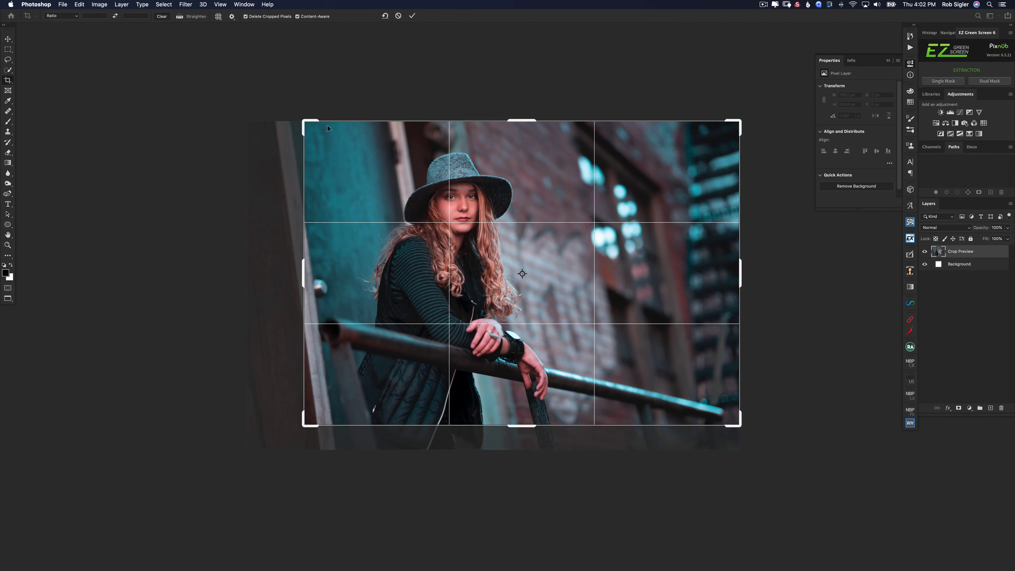
pyautogui.press('Return')
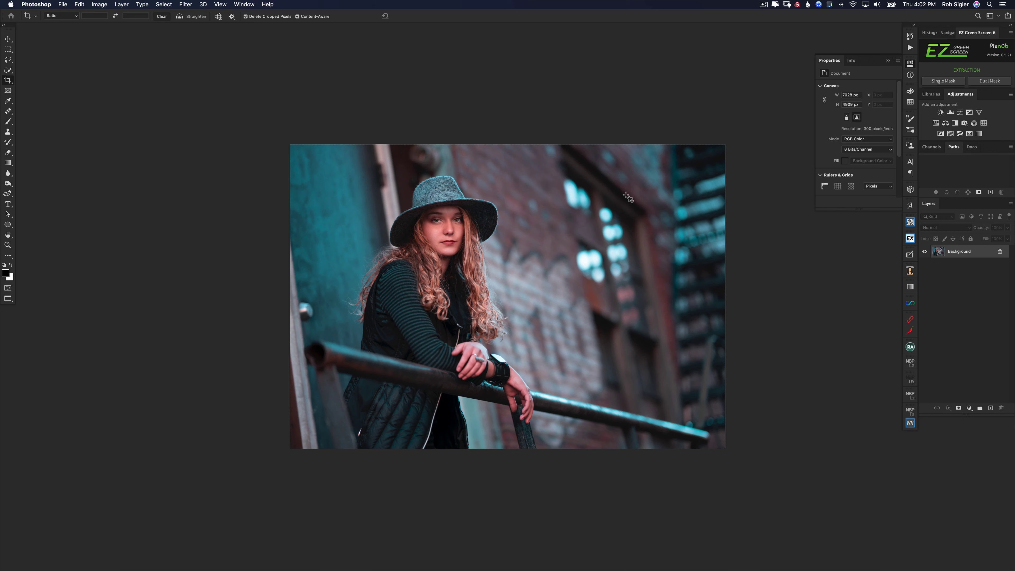
# Step: Downsize and sharpen the single photo for the web at 1920 pixels with Sharpen4Web CC Pro
pyautogui.click(910, 330)
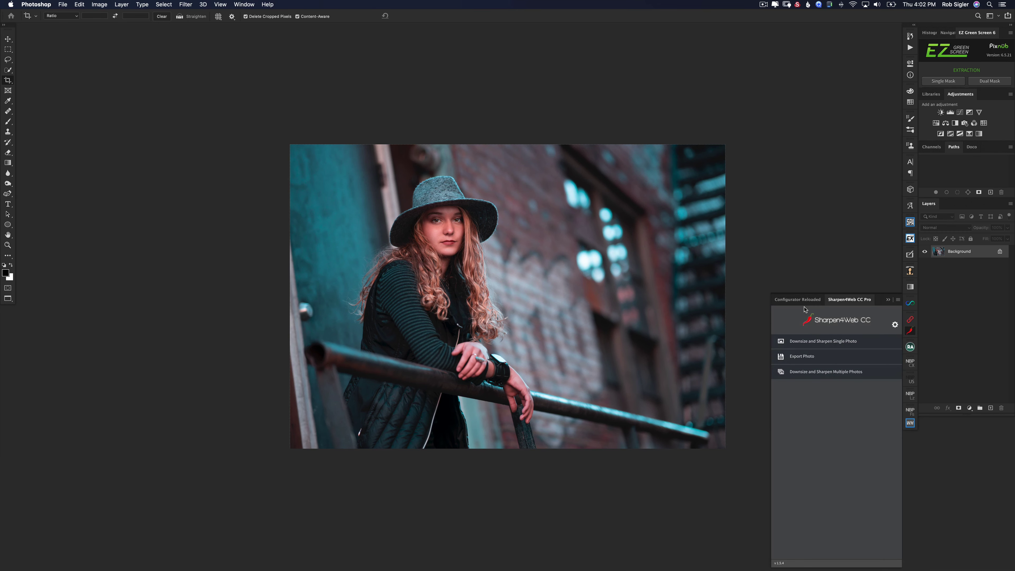
pyautogui.click(808, 341)
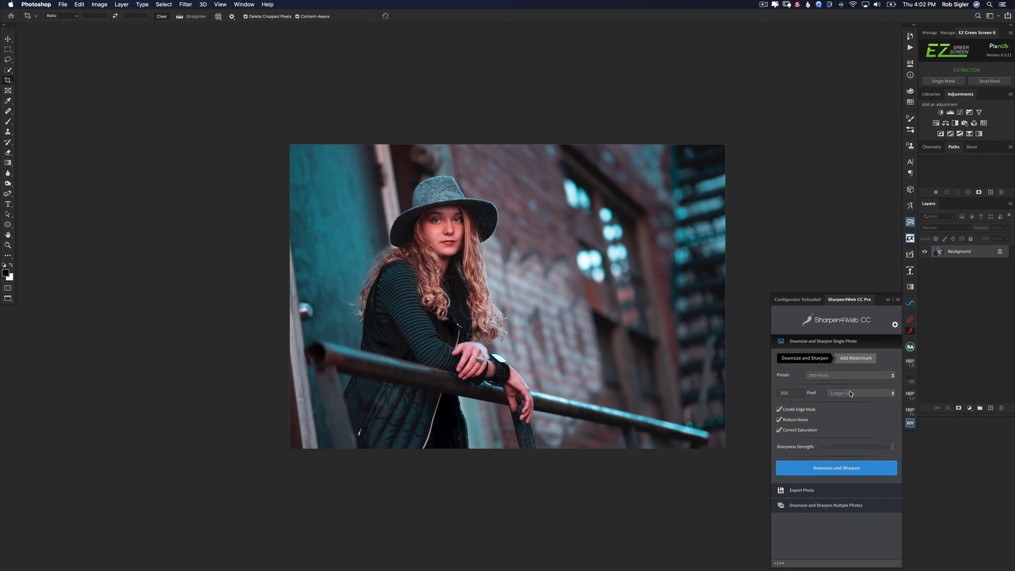
pyautogui.click(795, 393)
pyautogui.press('BackSpace')
pyautogui.press('BackSpace')
pyautogui.press('BackSpace')
pyautogui.write('1920')
pyautogui.click(814, 467)
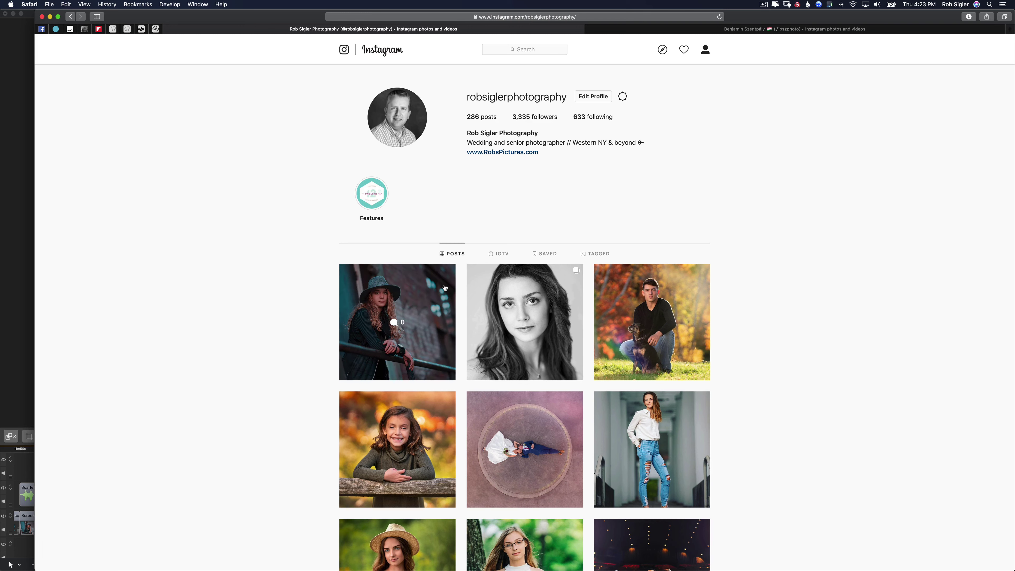
# Step: Switch to the photographer's Instagram profile in Safari and look through the grid of posted photos
pyautogui.scroll(-2, 312, 288)
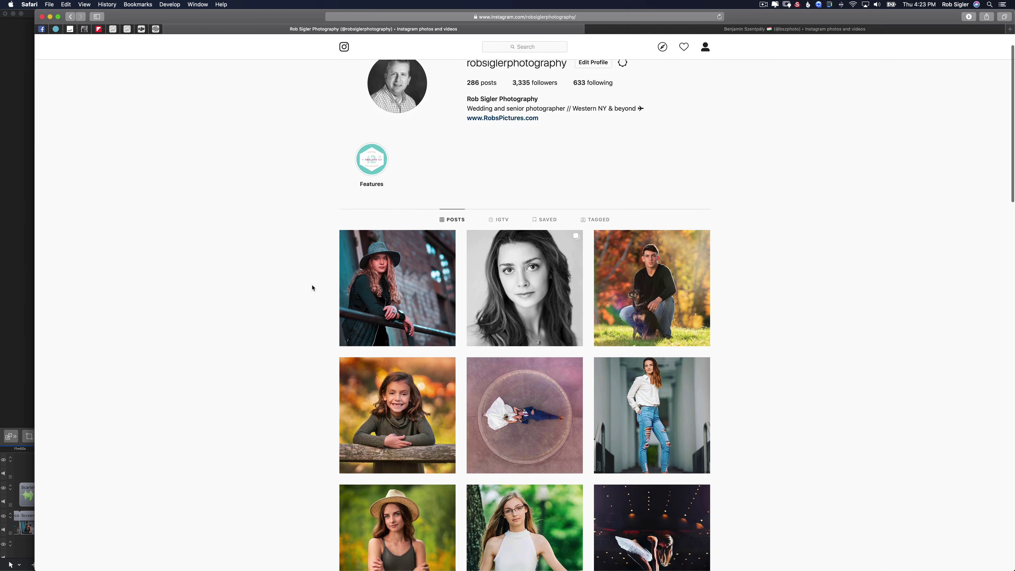
pyautogui.scroll(-5, 312, 288)
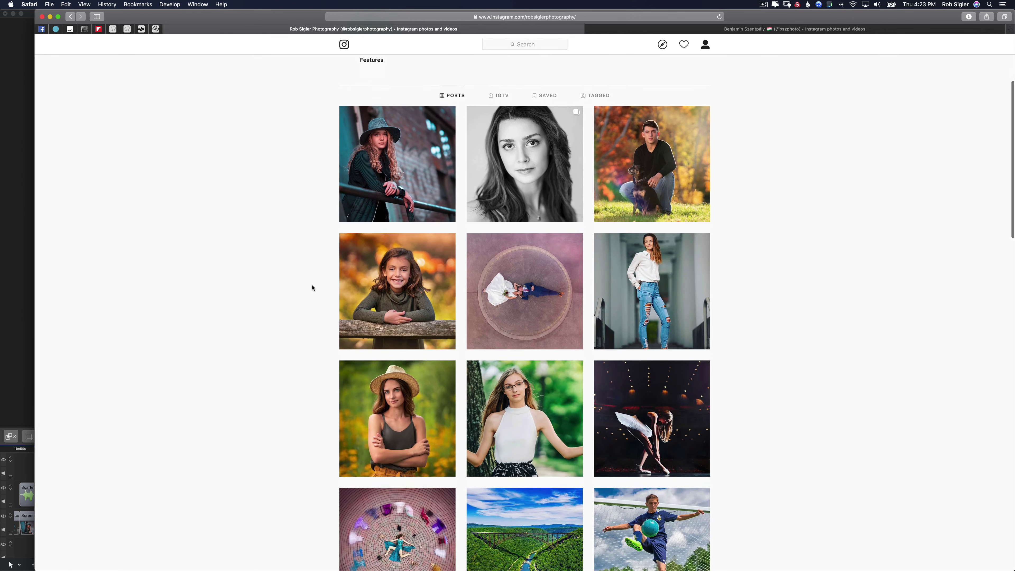
pyautogui.scroll(-10, 313, 288)
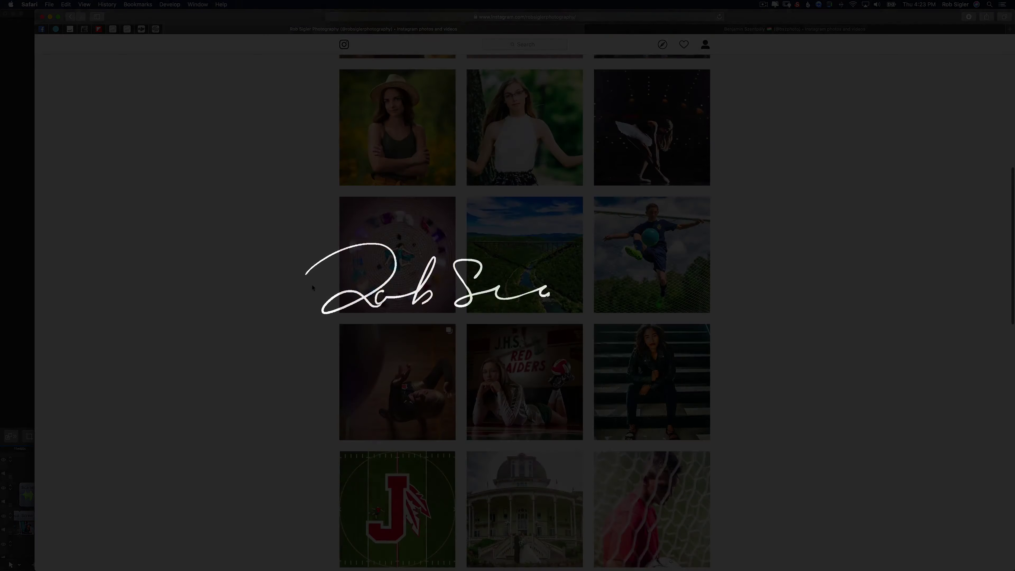